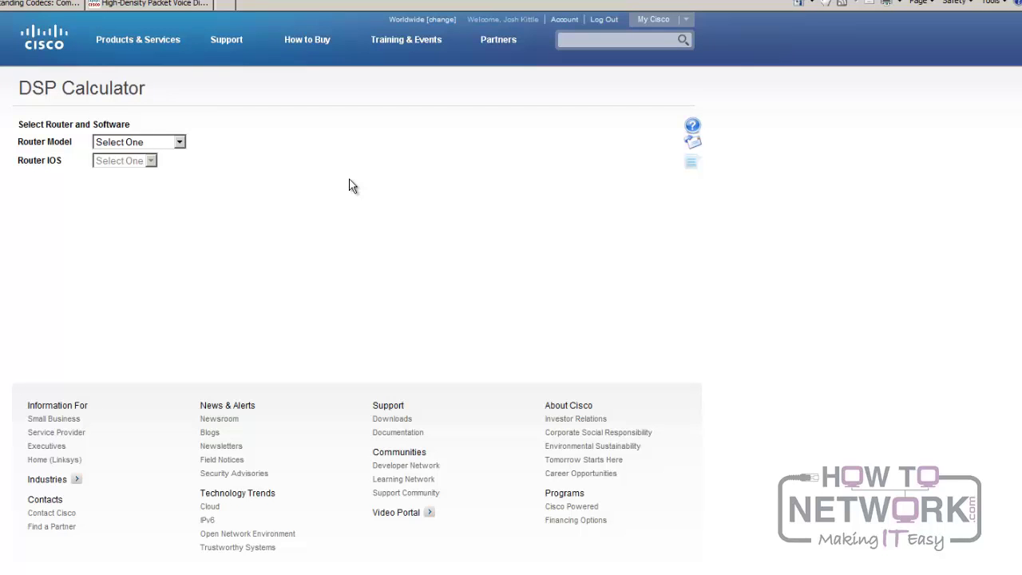
- Configure a 2801 router with IOS 15.1(2)T and a VIC2-2FXO(FXO) interface card in slot 0/0
{"action": "left_click", "coordinate": [157, 141]}
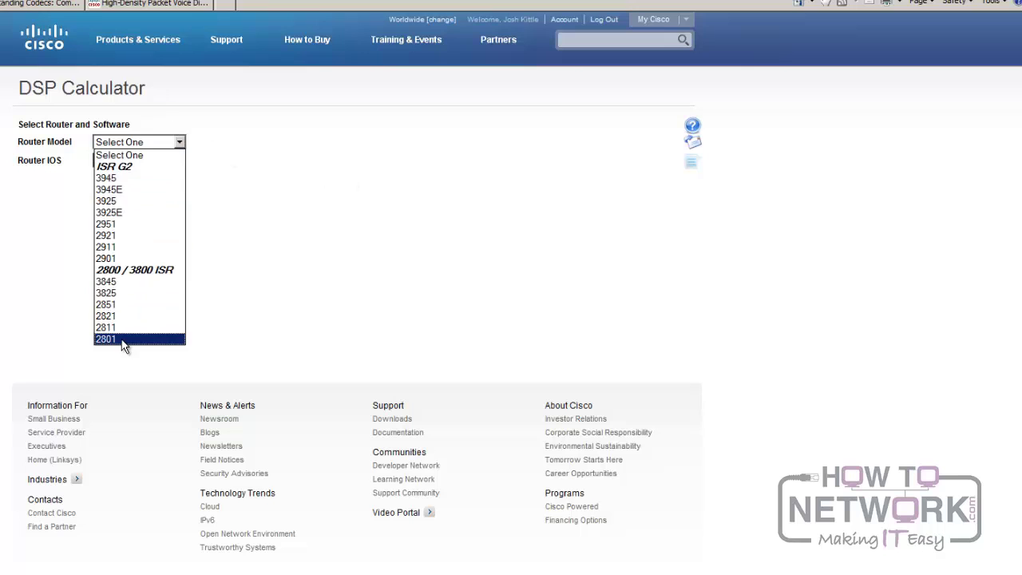
{"action": "left_click", "coordinate": [128, 339]}
{"action": "left_click", "coordinate": [150, 162]}
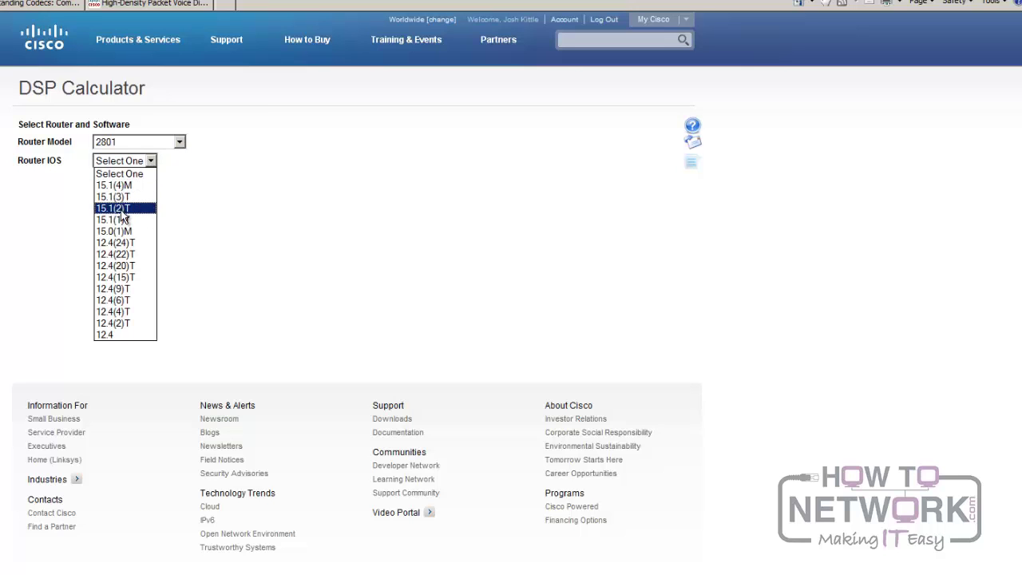
{"action": "left_click", "coordinate": [121, 209]}
{"action": "left_click", "coordinate": [180, 202]}
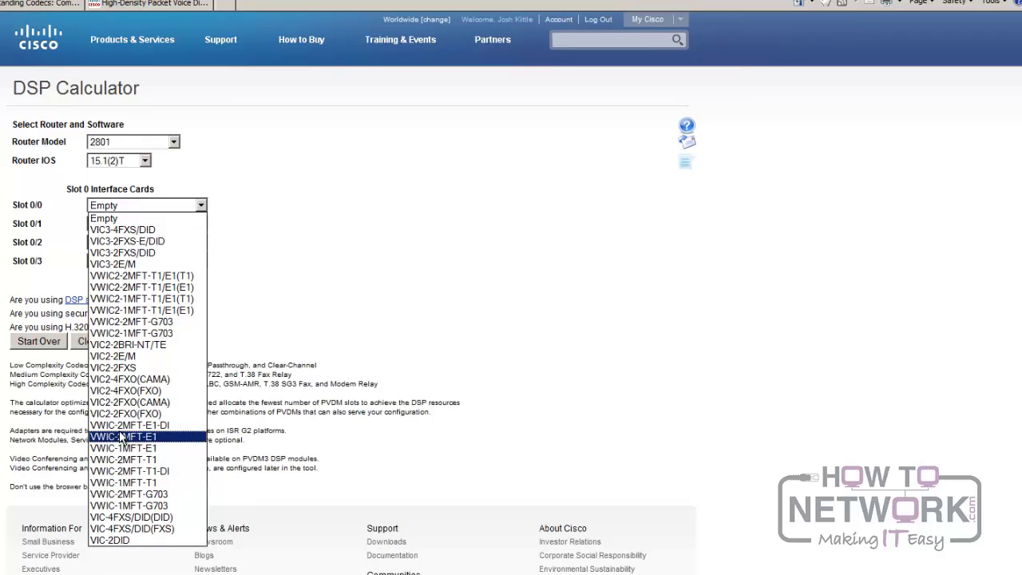
{"action": "left_click", "coordinate": [120, 413]}
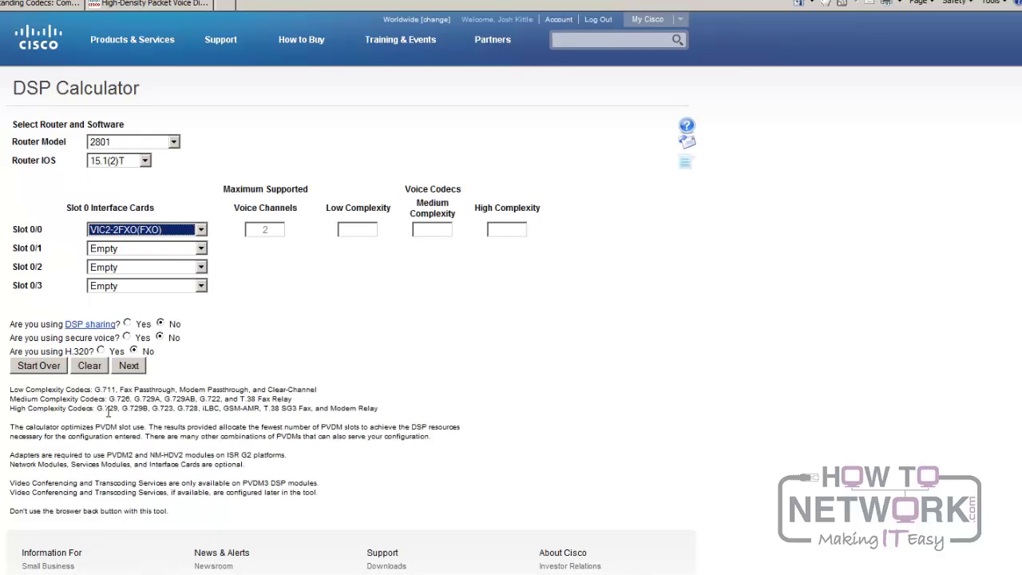
- Assign 2 low-complexity voice channels to slot 0/0 and calculate the DSP requirement without any voice IP services
{"action": "left_click", "coordinate": [264, 227]}
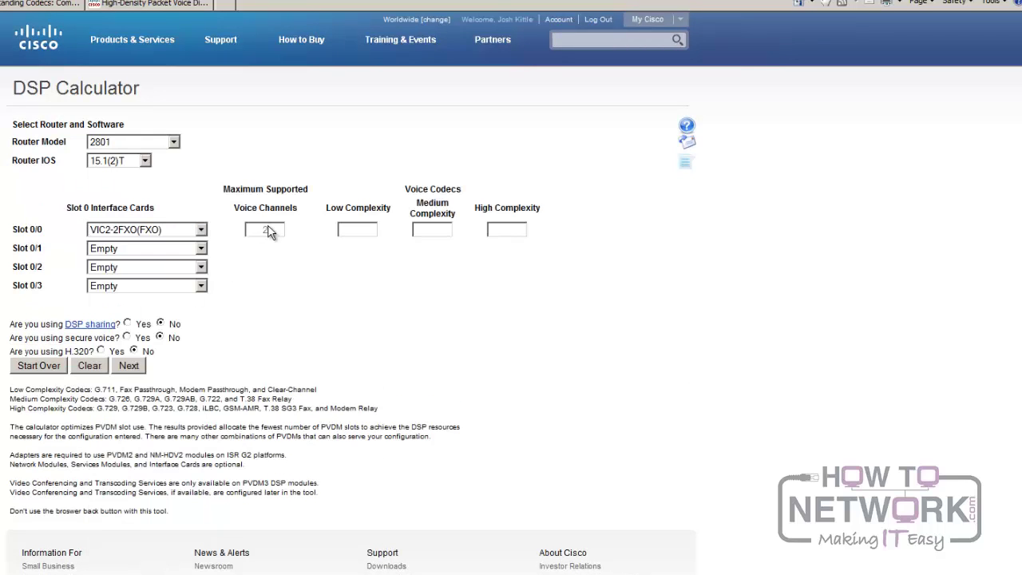
{"action": "right_click", "coordinate": [362, 235]}
{"action": "right_click", "coordinate": [337, 190]}
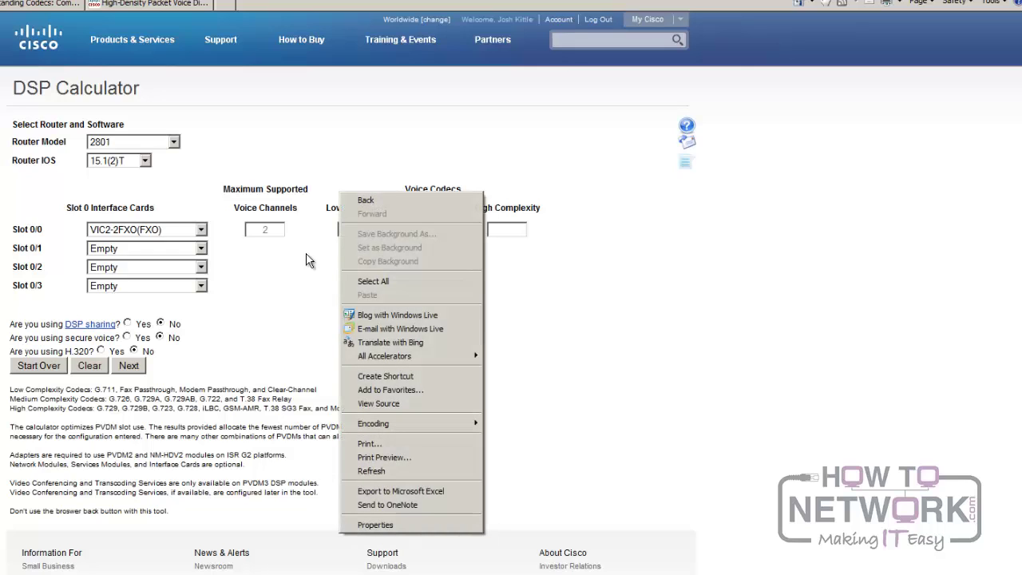
{"action": "left_click", "coordinate": [177, 383]}
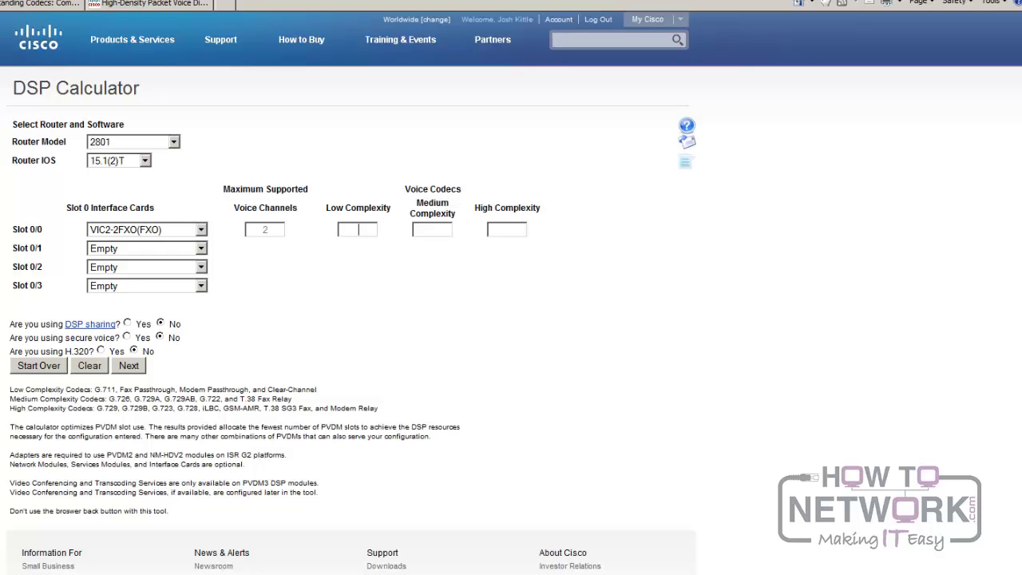
{"action": "type", "text": "2"}
{"action": "left_click", "coordinate": [129, 365]}
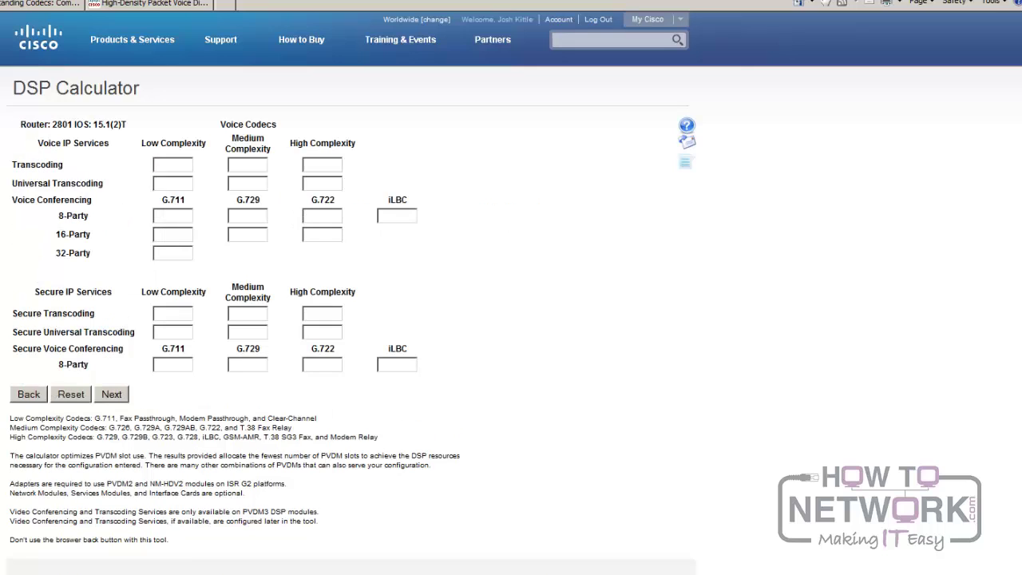
{"action": "left_click", "coordinate": [112, 394]}
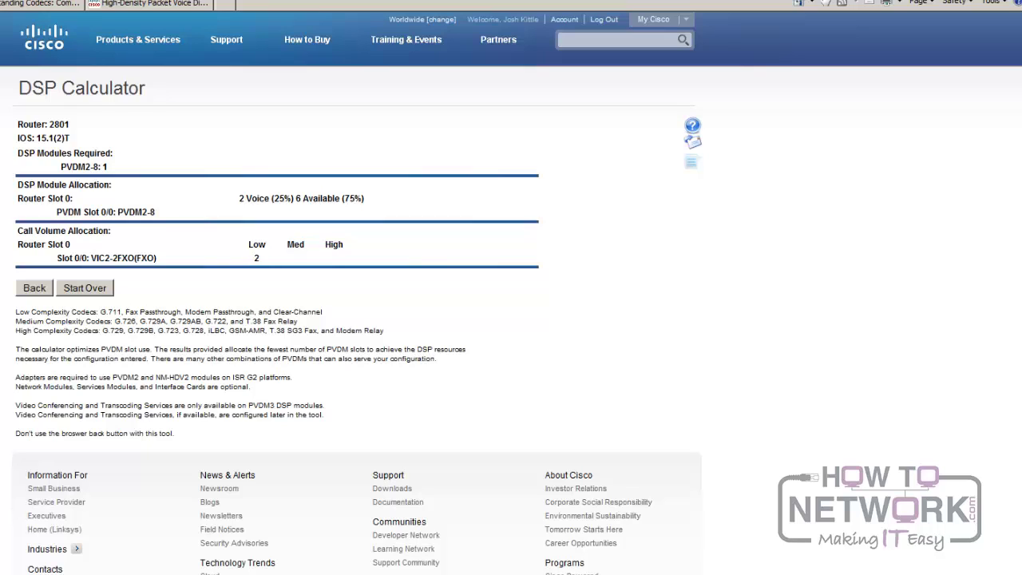
- Examine the required DSP modules and the used and available voice capacity in the results
{"action": "left_click_drag", "start_coordinate": [61, 166], "coordinate": [109, 168]}
{"action": "left_click", "coordinate": [119, 179]}
{"action": "left_click_drag", "start_coordinate": [239, 198], "coordinate": [272, 199]}
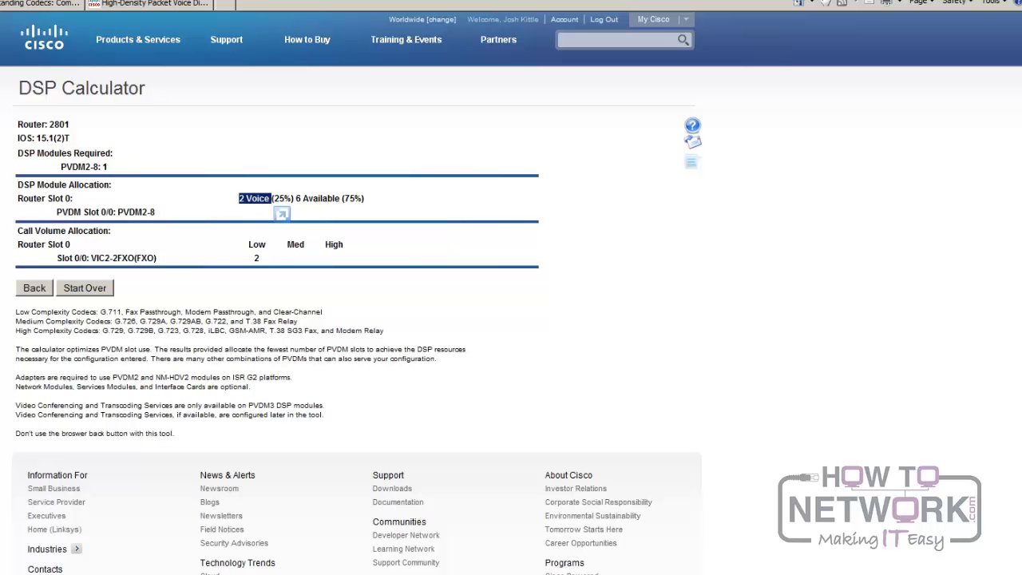
{"action": "left_click_drag", "start_coordinate": [295, 198], "coordinate": [367, 205]}
{"action": "left_click", "coordinate": [367, 205]}
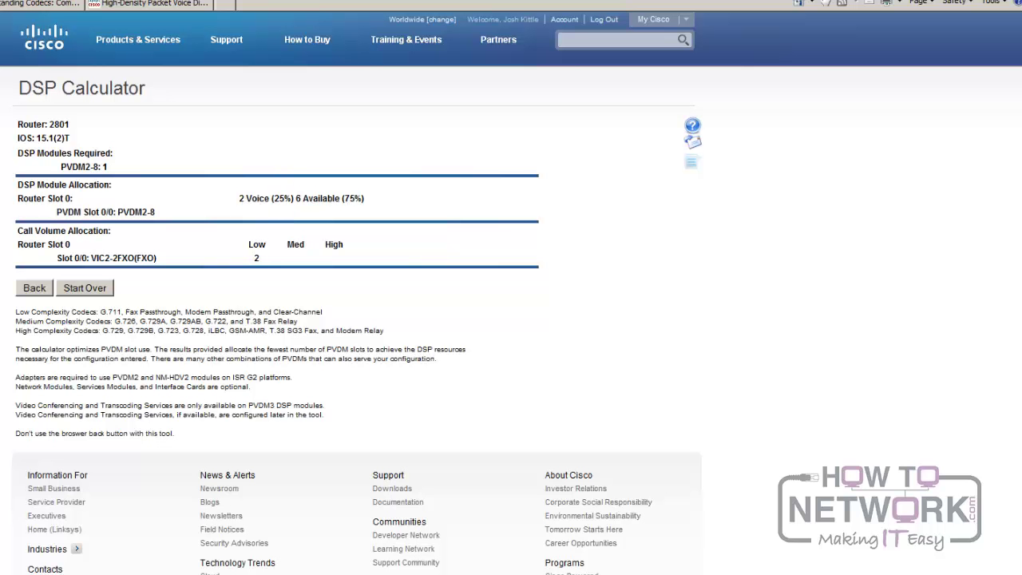
{"action": "left_click_drag", "start_coordinate": [100, 167], "coordinate": [90, 167]}
- Start a new calculation for a 2811 router with IOS 15.1(2)T and a VWIC-2MFT-T1 card in slot 0/0
{"action": "left_click", "coordinate": [85, 287]}
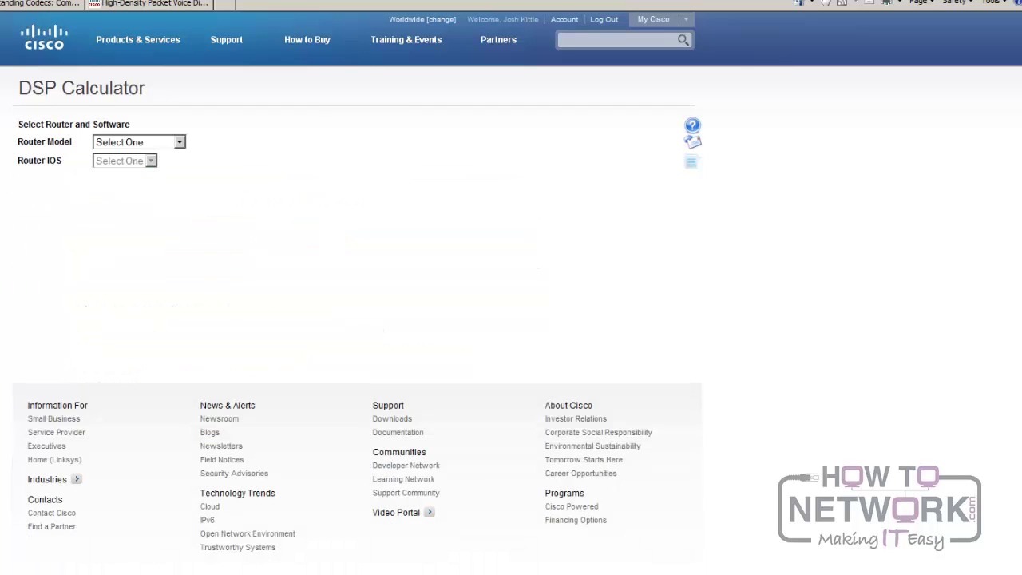
{"action": "left_click", "coordinate": [139, 141]}
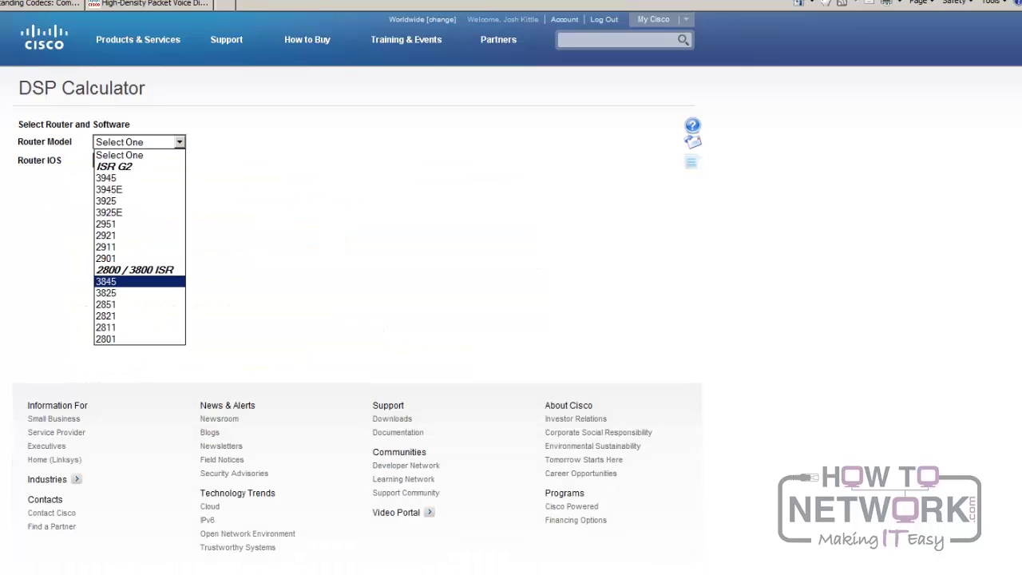
{"action": "left_click", "coordinate": [140, 339]}
{"action": "left_click", "coordinate": [125, 161]}
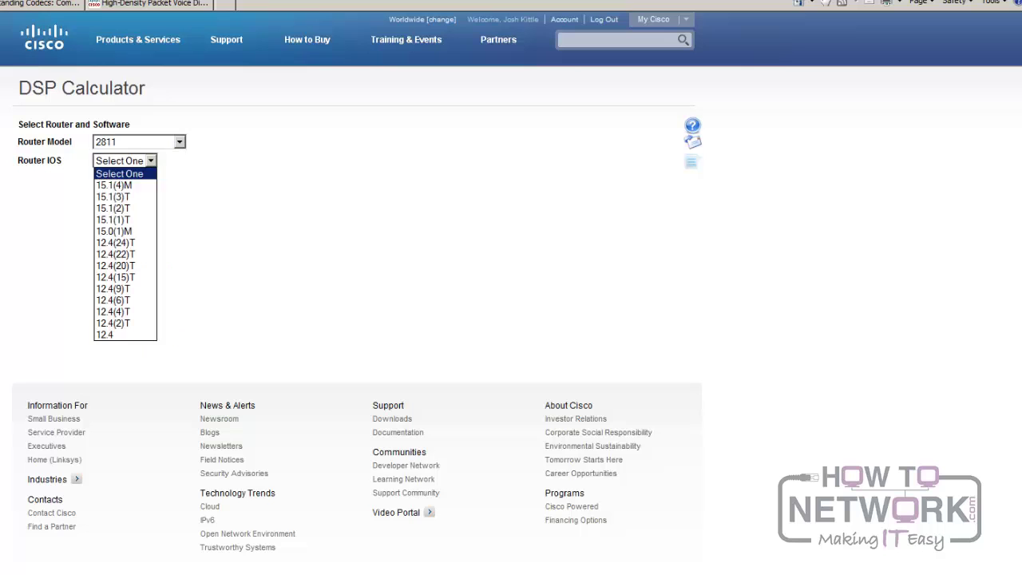
{"action": "left_click", "coordinate": [117, 208]}
{"action": "left_click", "coordinate": [147, 205]}
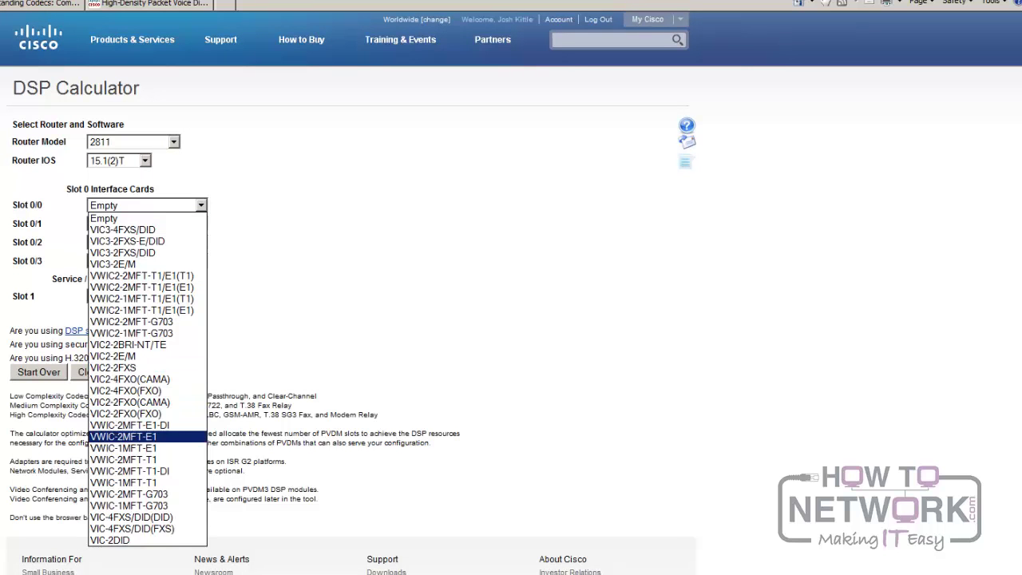
{"action": "left_click", "coordinate": [124, 460]}
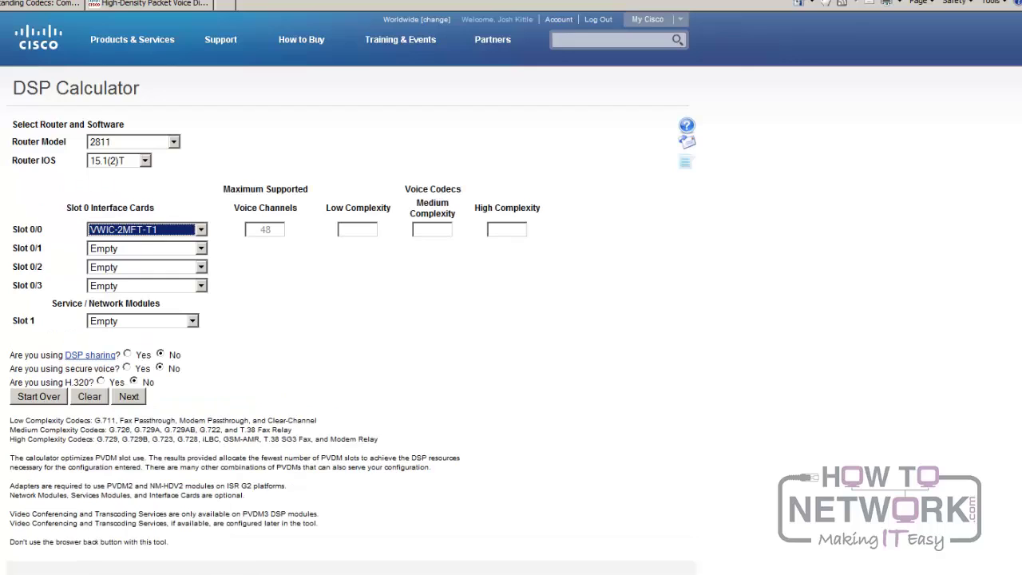
- Assign 46 low-complexity voice channels to slot 0/0, calculate without voice IP services, and check the DSP module allocation
{"action": "key", "text": "Tab"}
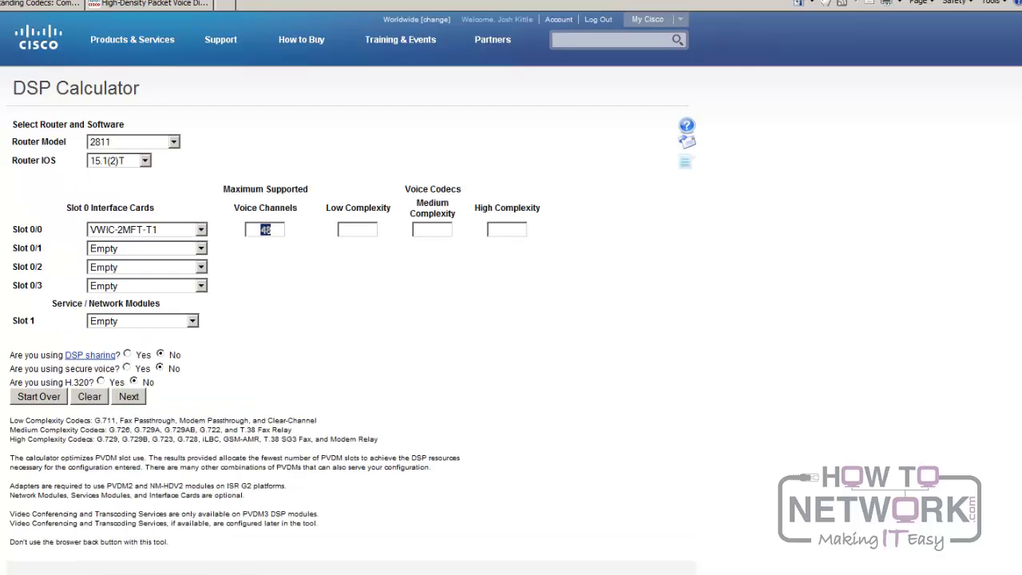
{"action": "right_click", "coordinate": [359, 230]}
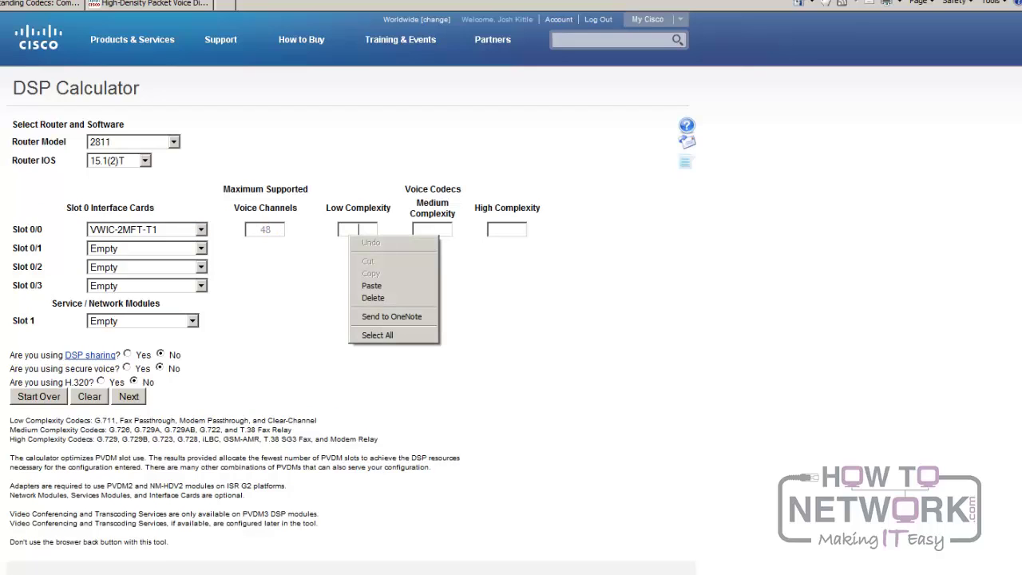
{"action": "key", "text": "Escape"}
{"action": "right_click", "coordinate": [350, 234]}
{"action": "key", "text": "Escape"}
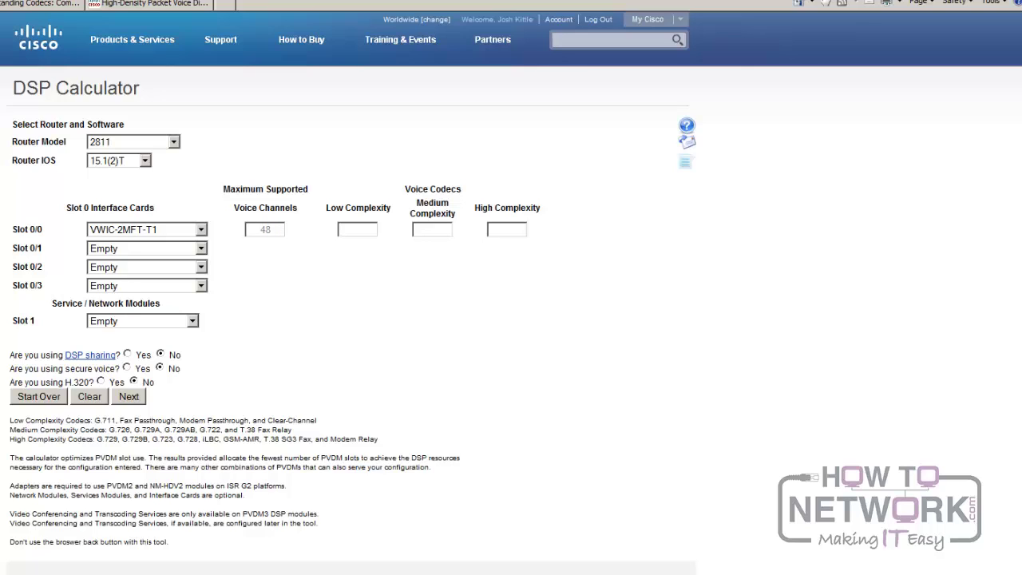
{"action": "type", "text": "46"}
{"action": "key", "text": "Return"}
{"action": "key", "text": "Return"}
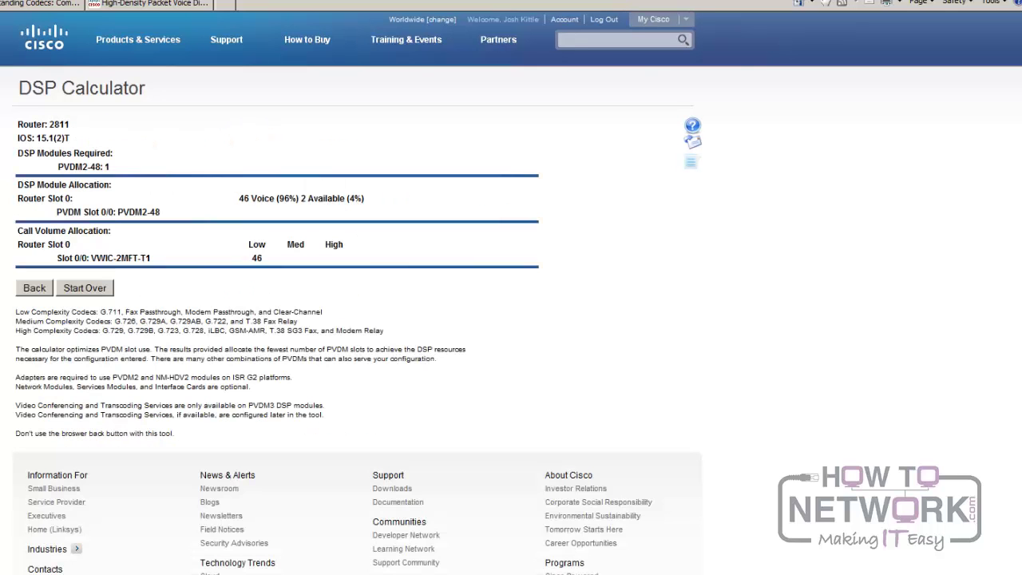
{"action": "left_click_drag", "start_coordinate": [239, 198], "coordinate": [345, 198]}
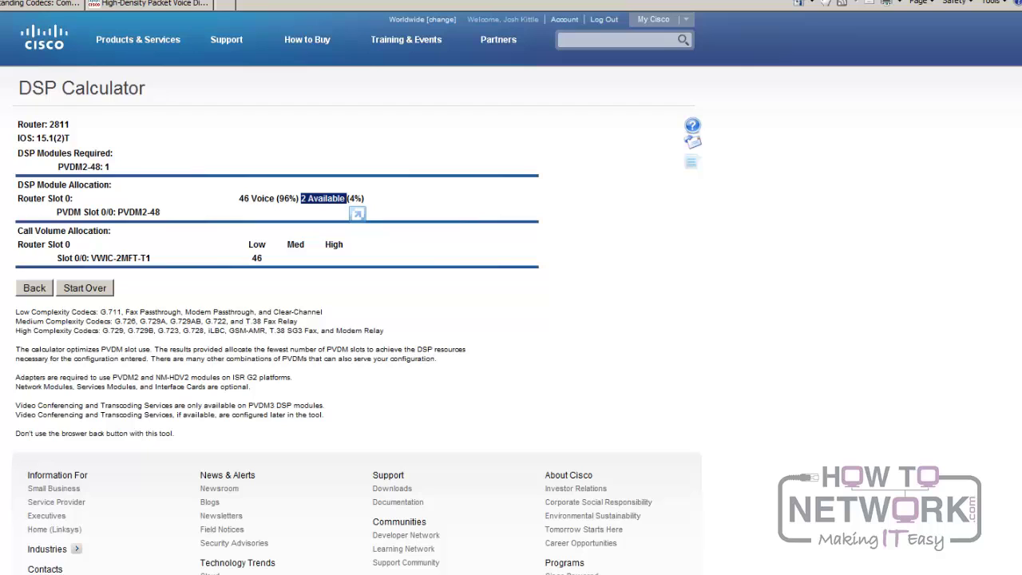
- Set up another calculation for the 2811 router with IOS 15.1(2)T and a VWIC-2MFT-T1 card in slot 0/0
{"action": "left_click", "coordinate": [180, 142]}
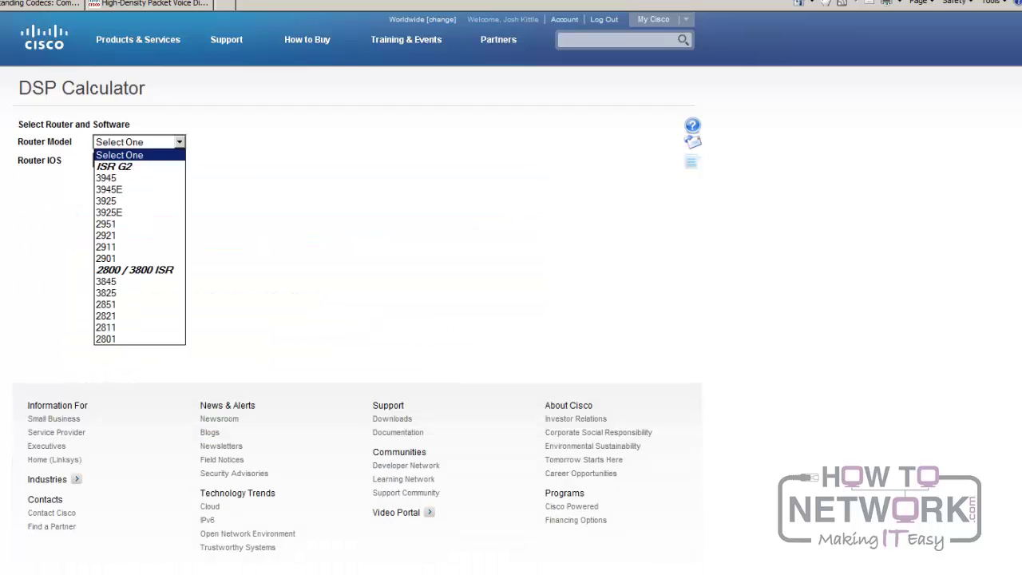
{"action": "left_click", "coordinate": [139, 327]}
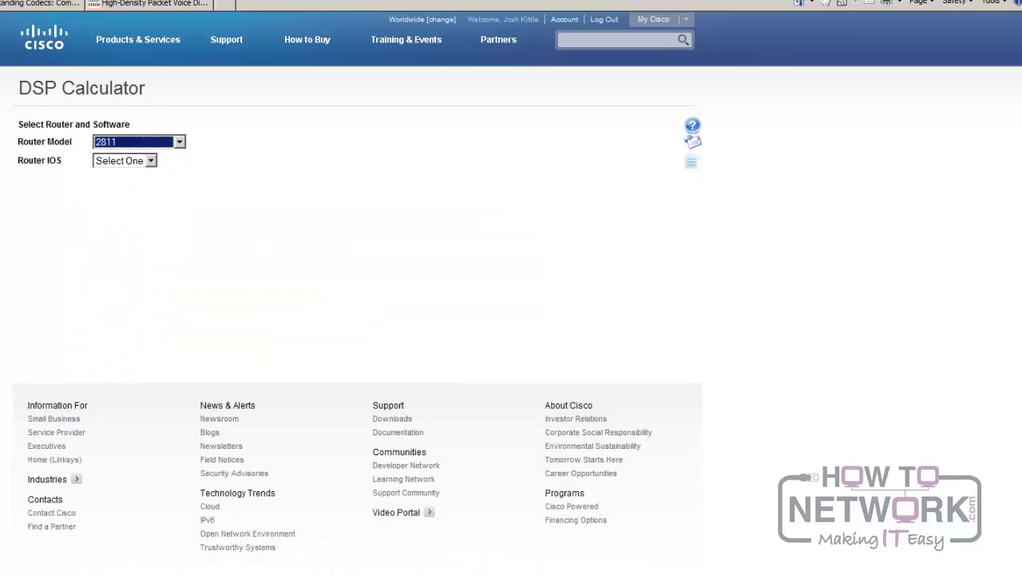
{"action": "left_click", "coordinate": [150, 161]}
{"action": "left_click", "coordinate": [121, 207]}
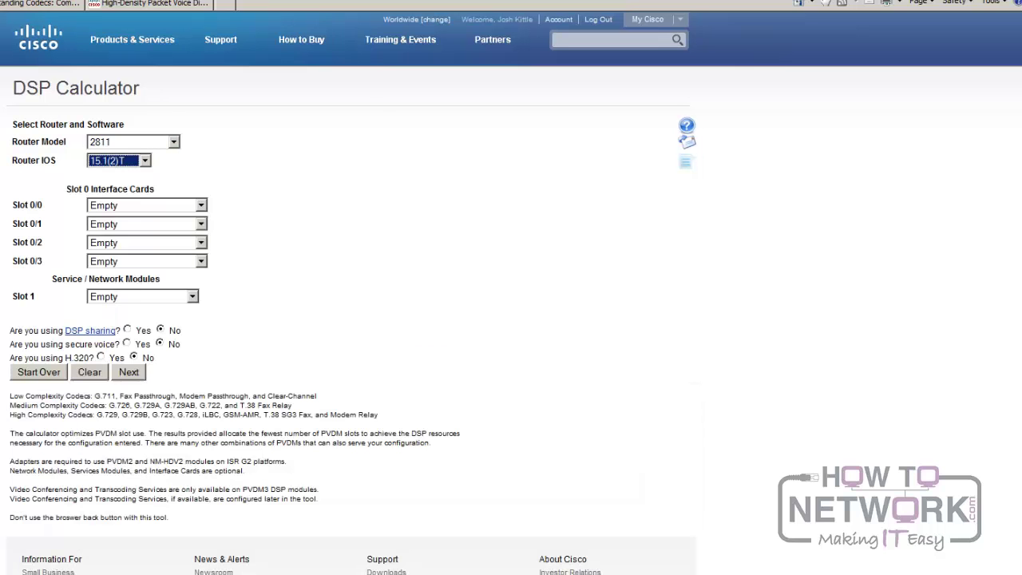
{"action": "left_click", "coordinate": [201, 205]}
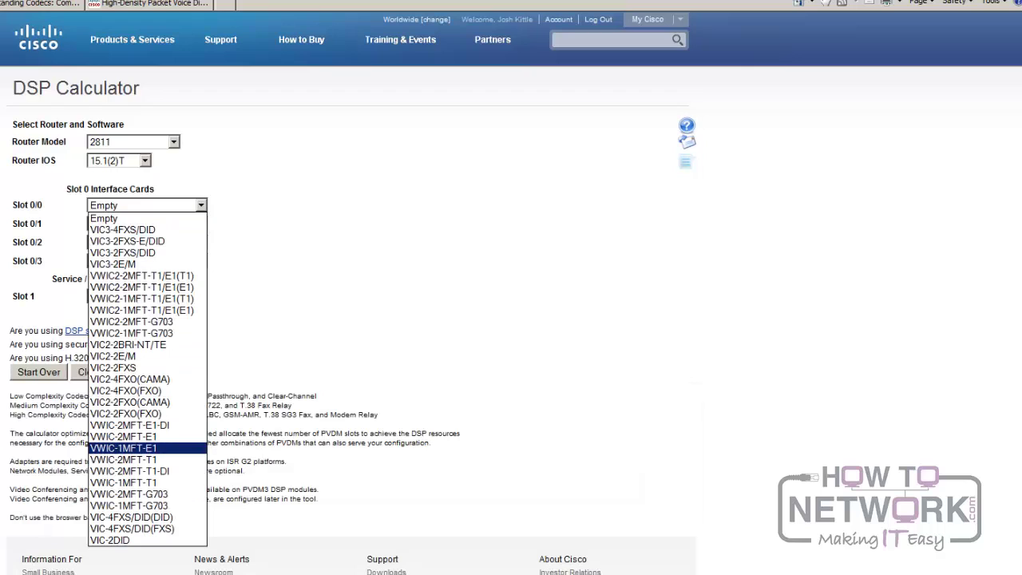
{"action": "left_click", "coordinate": [124, 459]}
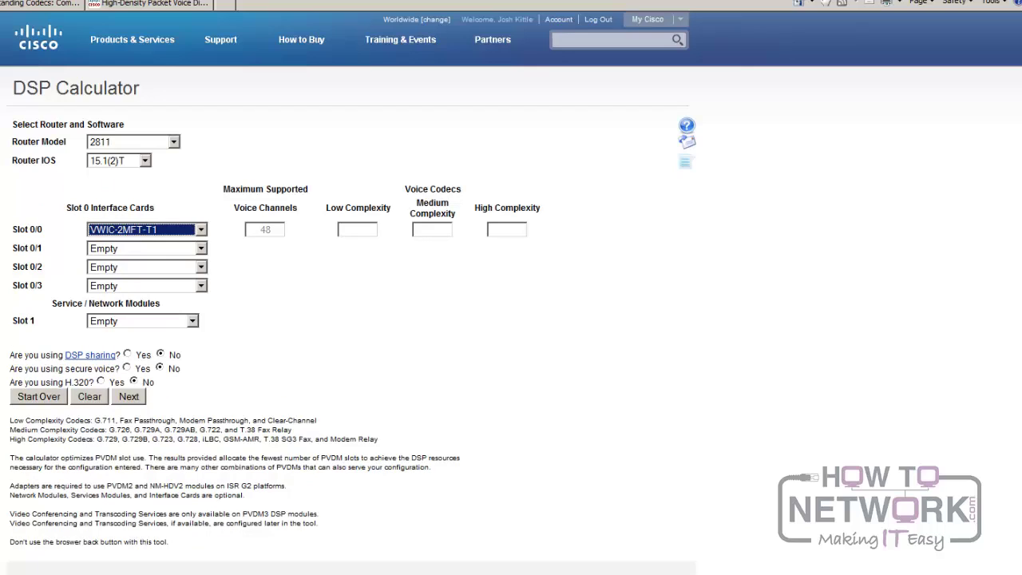
- Assign 48 medium-complexity voice channels to slot 0/0 and continue to the voice IP services page
{"action": "right_click", "coordinate": [424, 227]}
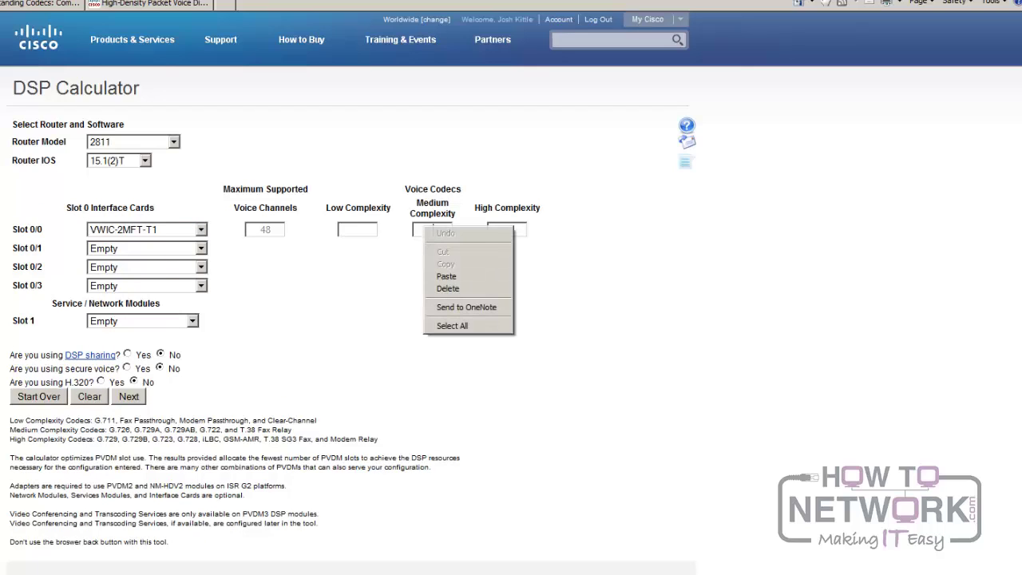
{"action": "right_click", "coordinate": [423, 232]}
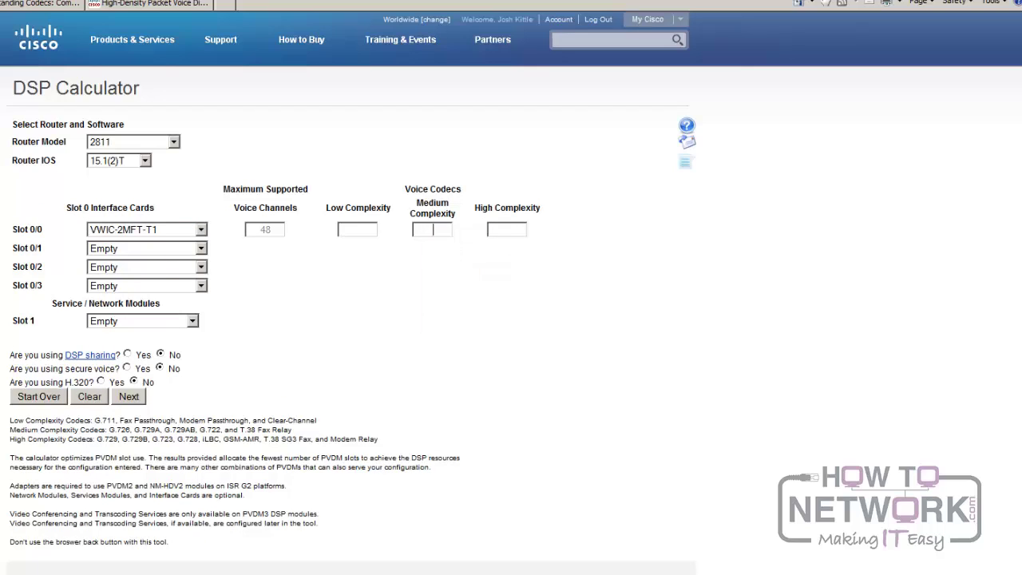
{"action": "right_click", "coordinate": [435, 231]}
{"action": "right_click", "coordinate": [434, 221]}
{"action": "left_click", "coordinate": [434, 221]}
{"action": "type", "text": "48"}
{"action": "key", "text": "Return"}
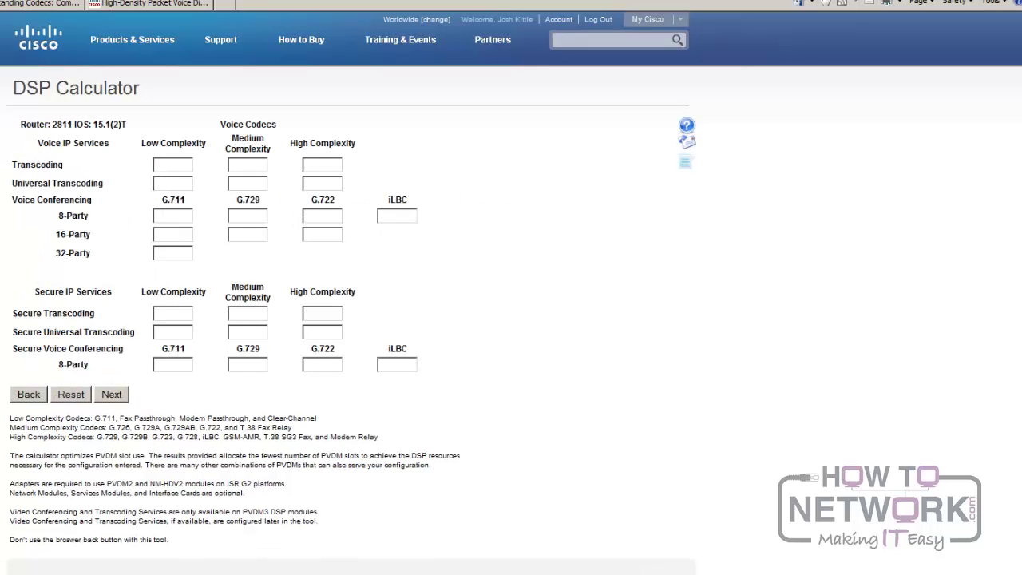
- Check G.729A and G.729AB in the medium-complexity codec list, and calculate the DSP requirement with all voice IP services left blank
{"action": "left_click_drag", "start_coordinate": [134, 427], "coordinate": [195, 428]}
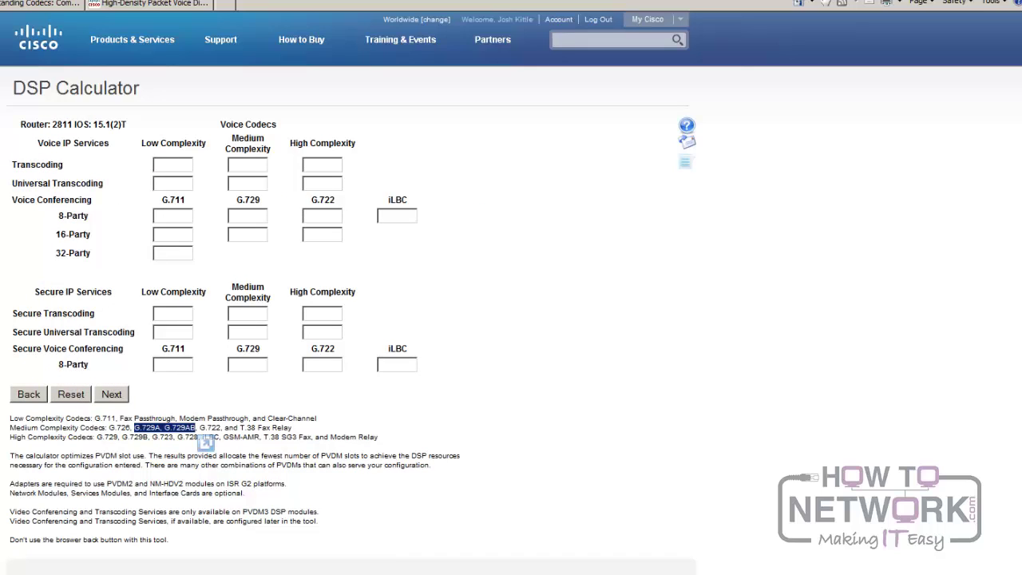
{"action": "left_click", "coordinate": [196, 429]}
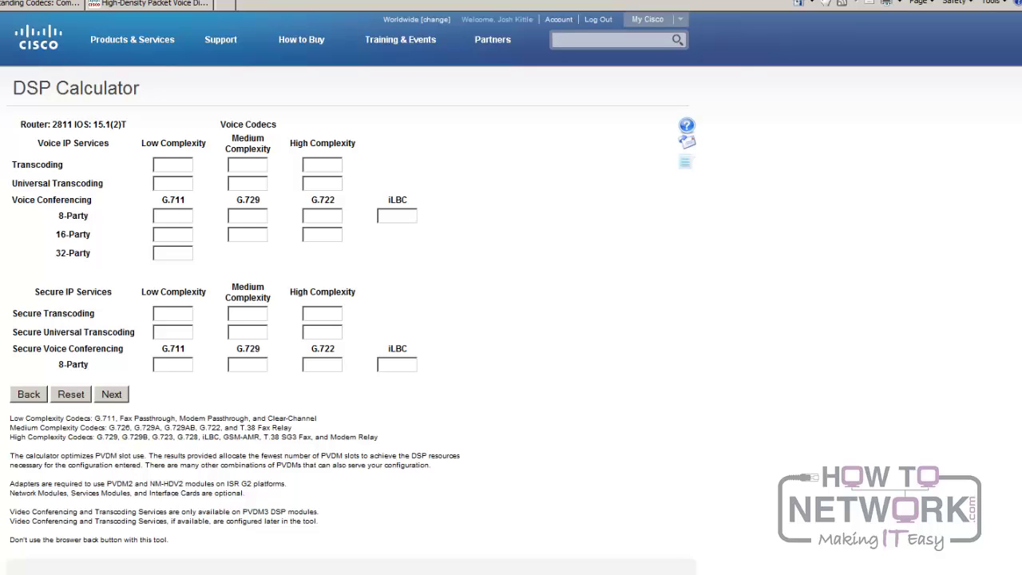
{"action": "key", "text": "Return"}
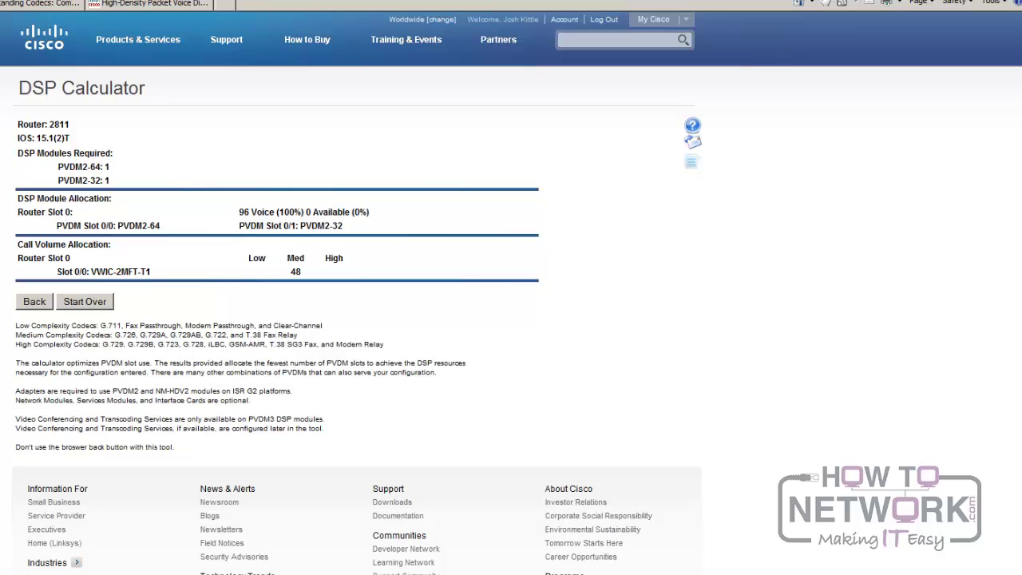
{"action": "double_click", "coordinate": [296, 273]}
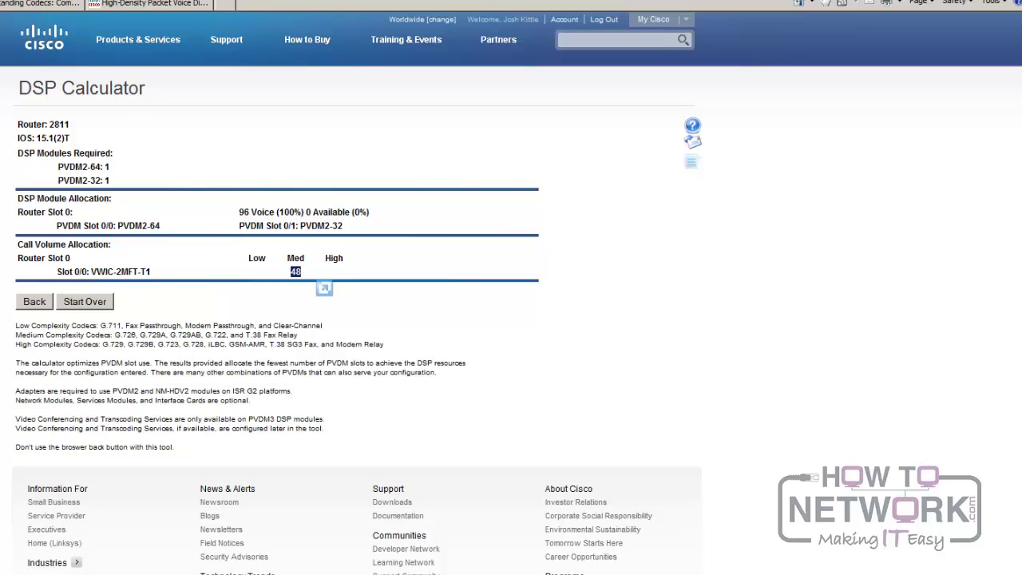